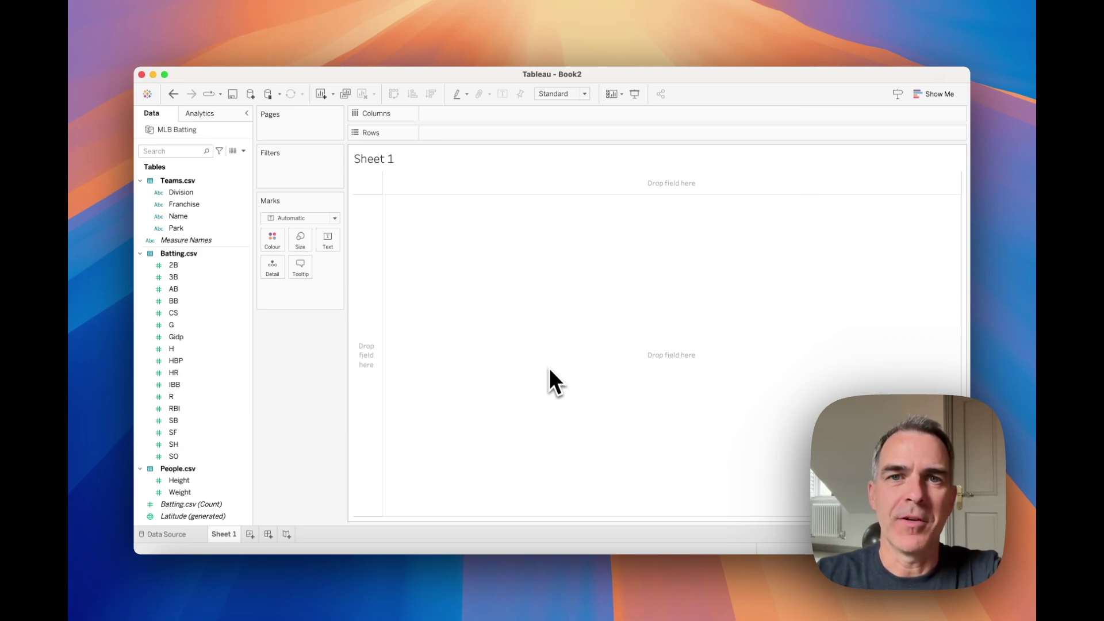
{"action": "scroll", "coordinate": [214, 205], "scroll_direction": "up", "scroll_amount": 5}
{"action": "scroll", "coordinate": [215, 205], "scroll_direction": "up", "scroll_amount": 3}
{"action": "scroll", "coordinate": [214, 203], "scroll_direction": "up", "scroll_amount": 3}
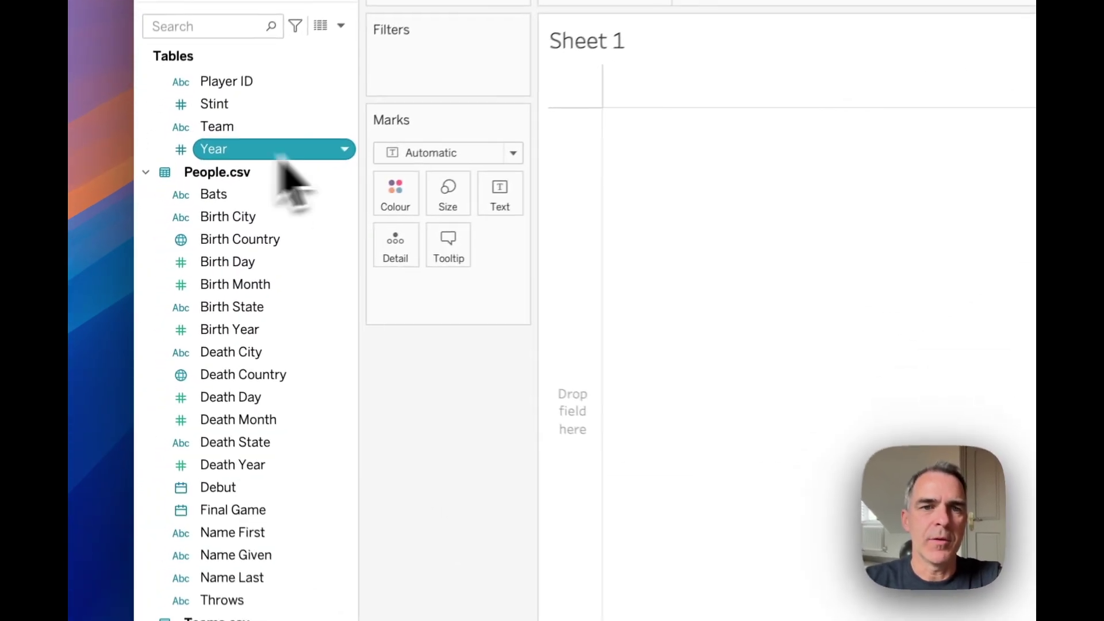
{"action": "left_click_drag", "start_coordinate": [274, 155], "coordinate": [595, 250]}
{"action": "scroll", "coordinate": [277, 466], "scroll_direction": "down", "scroll_amount": 5}
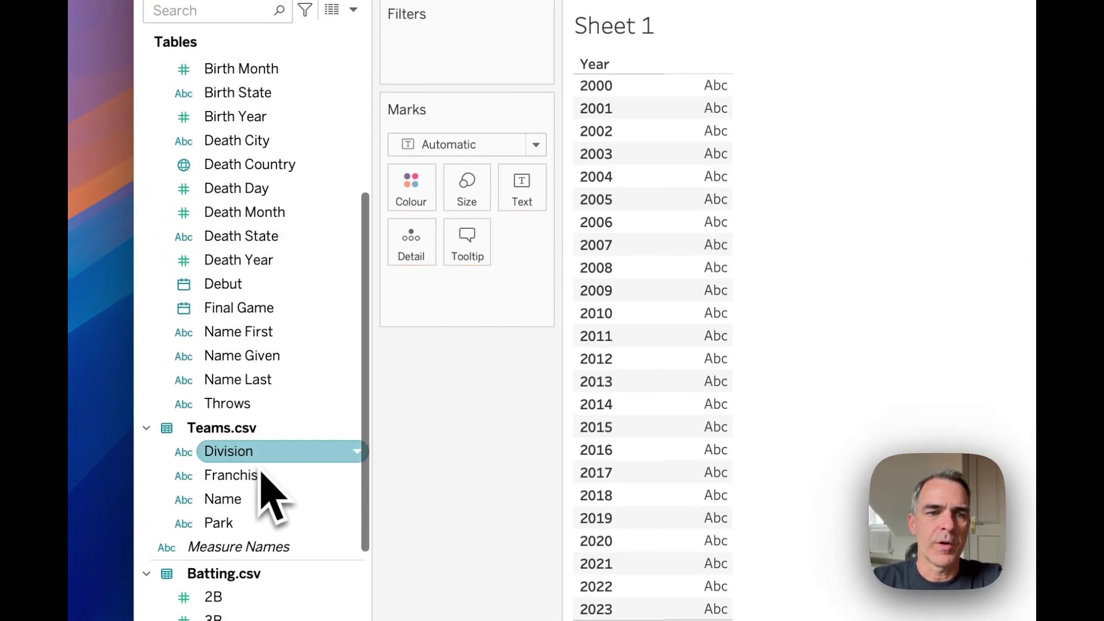
{"action": "scroll", "coordinate": [263, 484], "scroll_direction": "down", "scroll_amount": 2}
Add Franchise from Teams.csv to Rows beside Year.
{"action": "left_click_drag", "start_coordinate": [269, 448], "coordinate": [757, 147]}
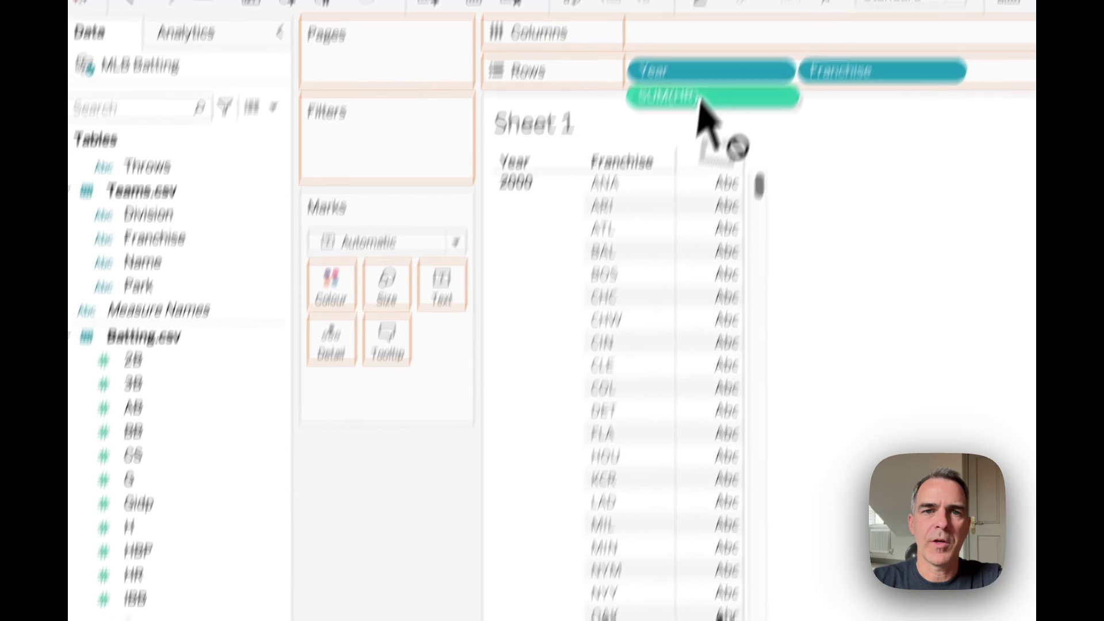
Add HR to Columns twice and sort franchises by home runs, descending.
{"action": "left_click_drag", "start_coordinate": [272, 332], "coordinate": [717, 164]}
{"action": "left_click_drag", "start_coordinate": [152, 572], "coordinate": [660, 164]}
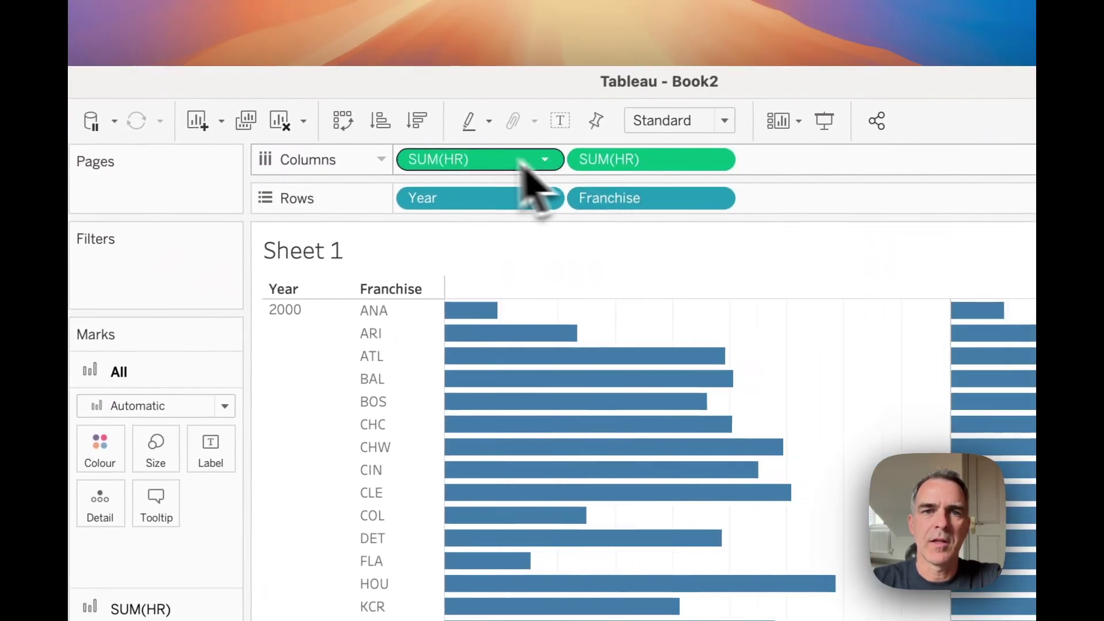
{"action": "left_click", "coordinate": [421, 117]}
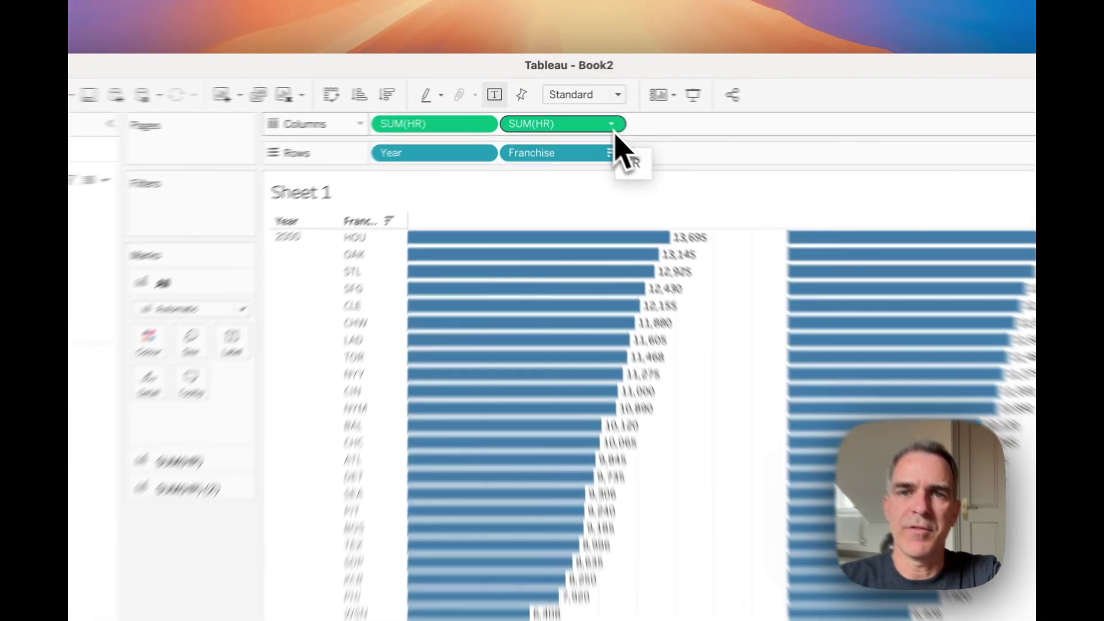
Make the second SUM(HR) a descending Rank computed along Franchise only, with Year unchecked.
{"action": "left_click", "coordinate": [580, 114]}
{"action": "left_click", "coordinate": [587, 466]}
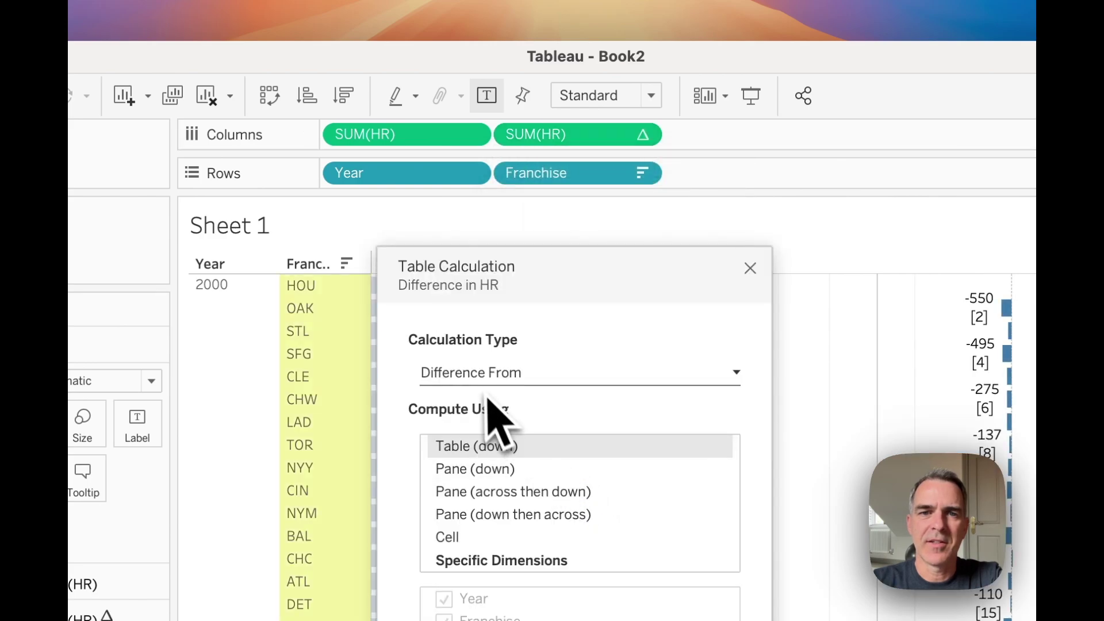
{"action": "left_click", "coordinate": [484, 383]}
{"action": "left_click", "coordinate": [466, 466]}
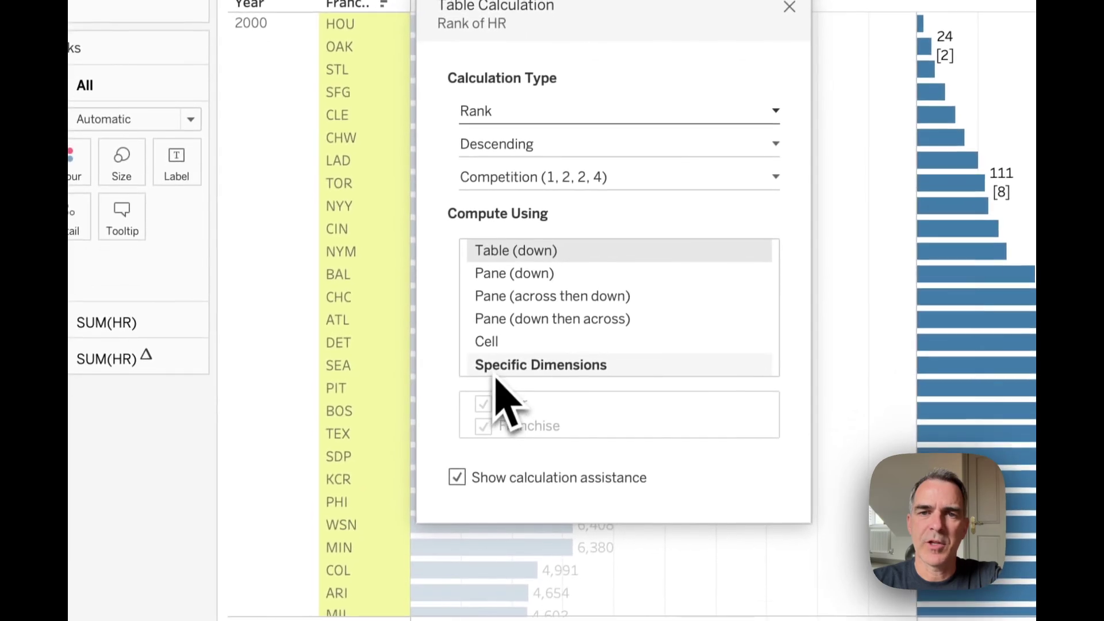
{"action": "left_click", "coordinate": [499, 362]}
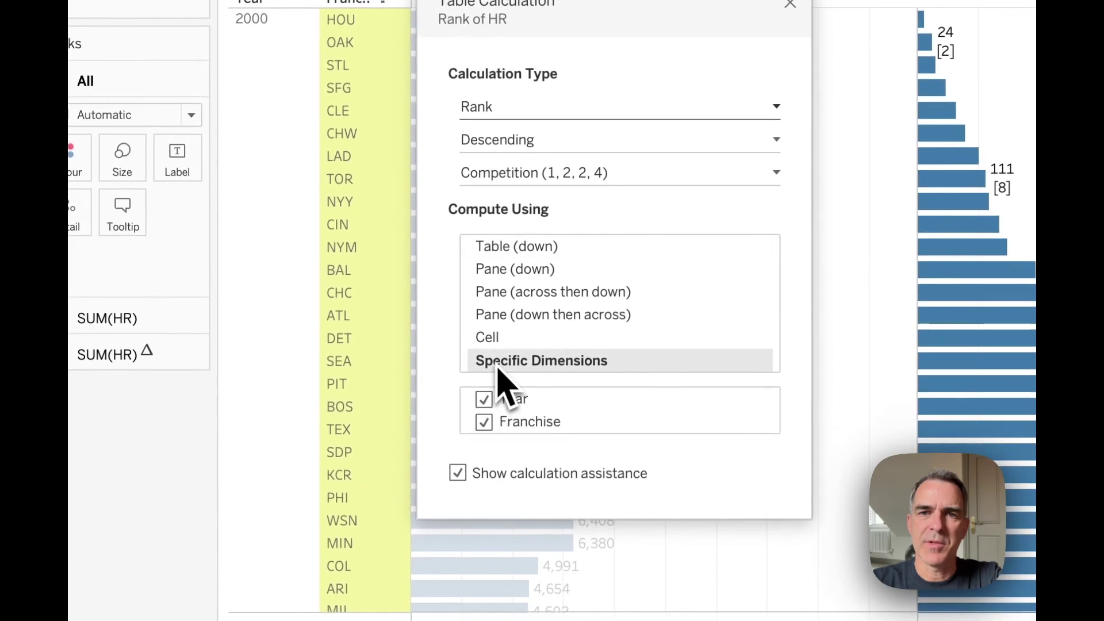
{"action": "left_click", "coordinate": [484, 399]}
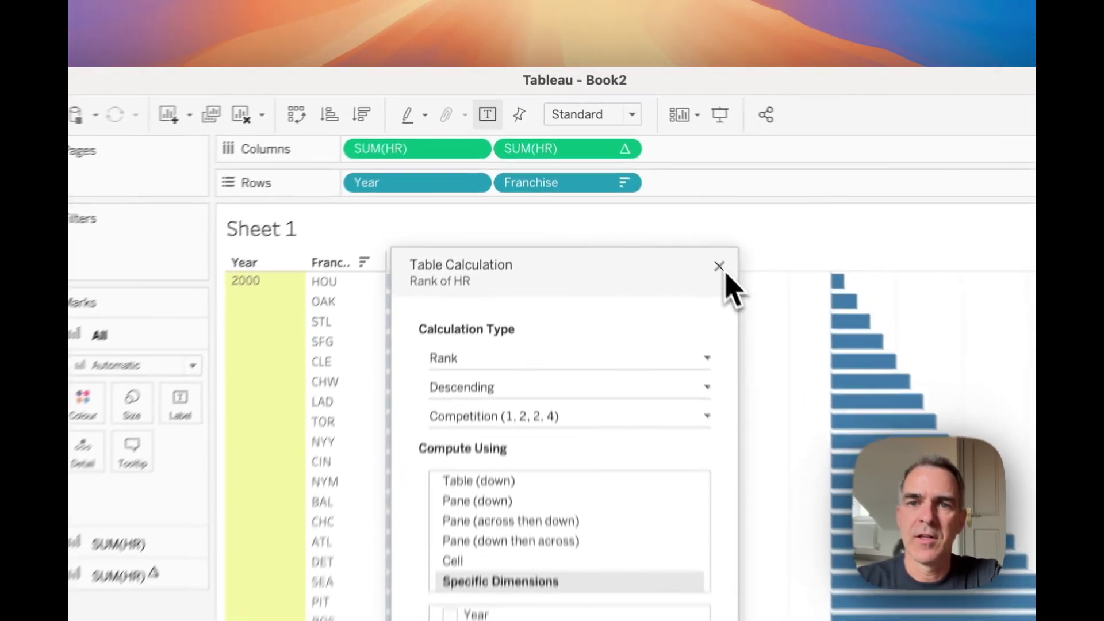
Filter the sheet on Rank of HR to at most 5.
{"action": "left_click", "coordinate": [635, 180]}
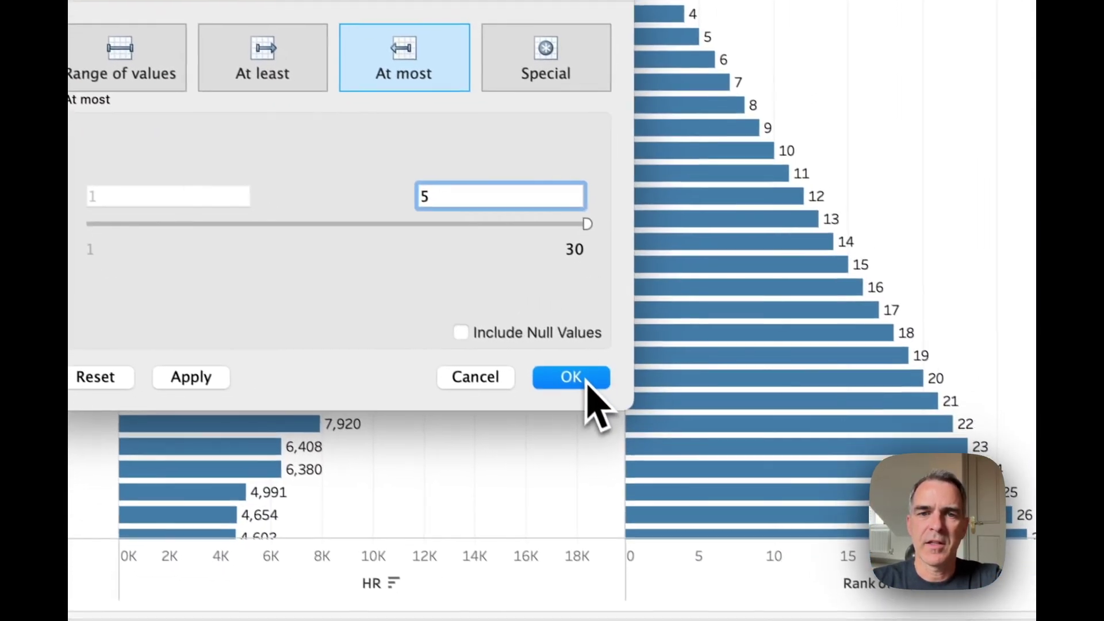
{"action": "left_click", "coordinate": [709, 504]}
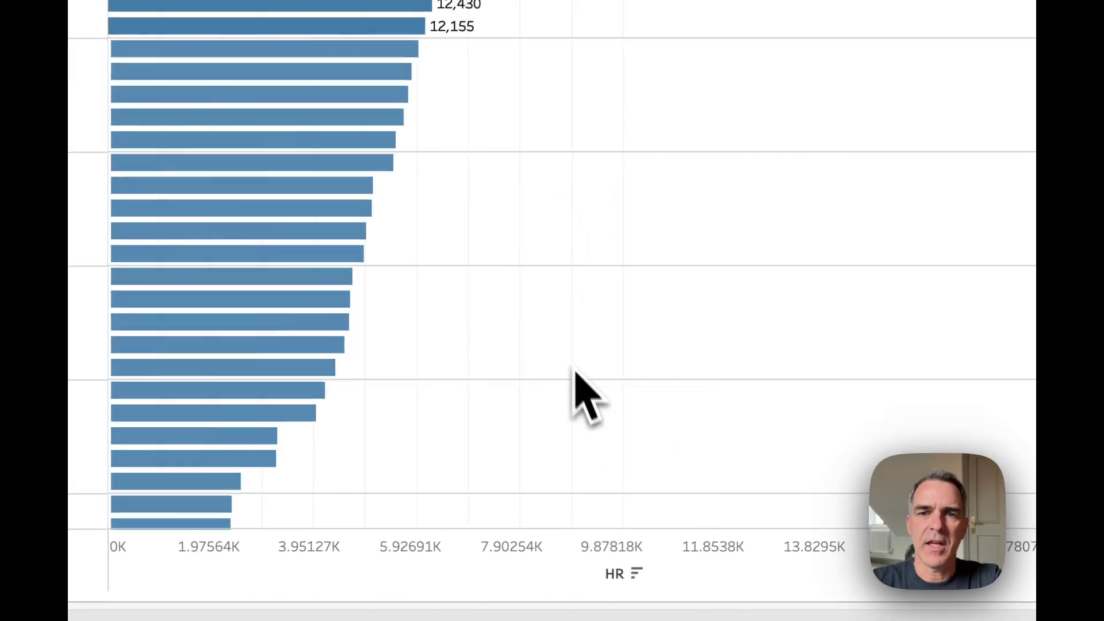